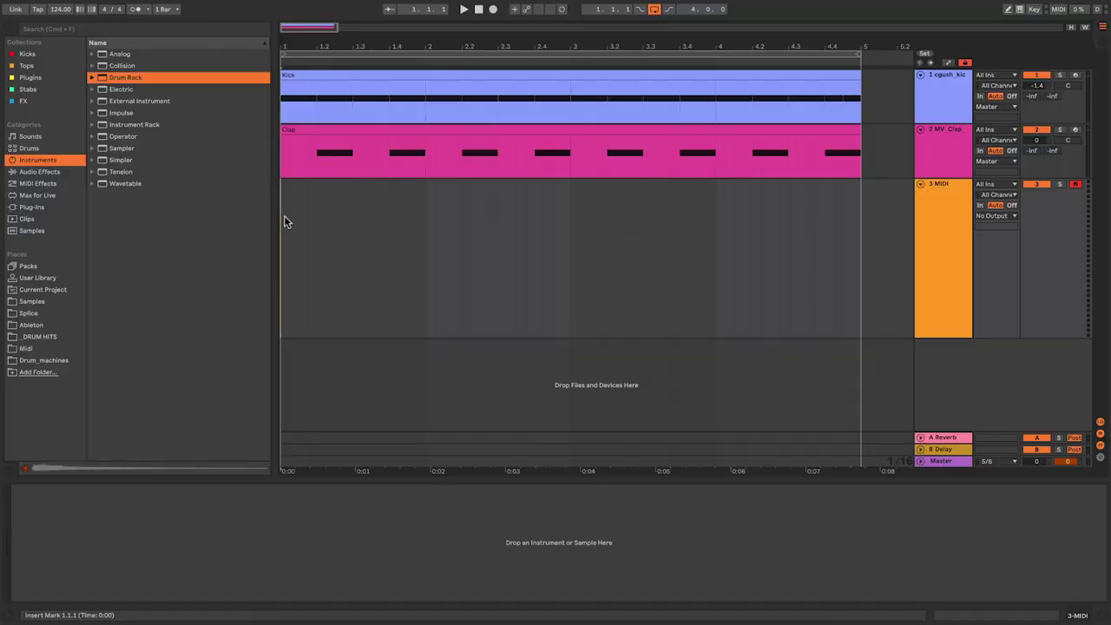
- Play and stop the arrangement, then load an empty Drum Rack onto the third MIDI track
key(space)
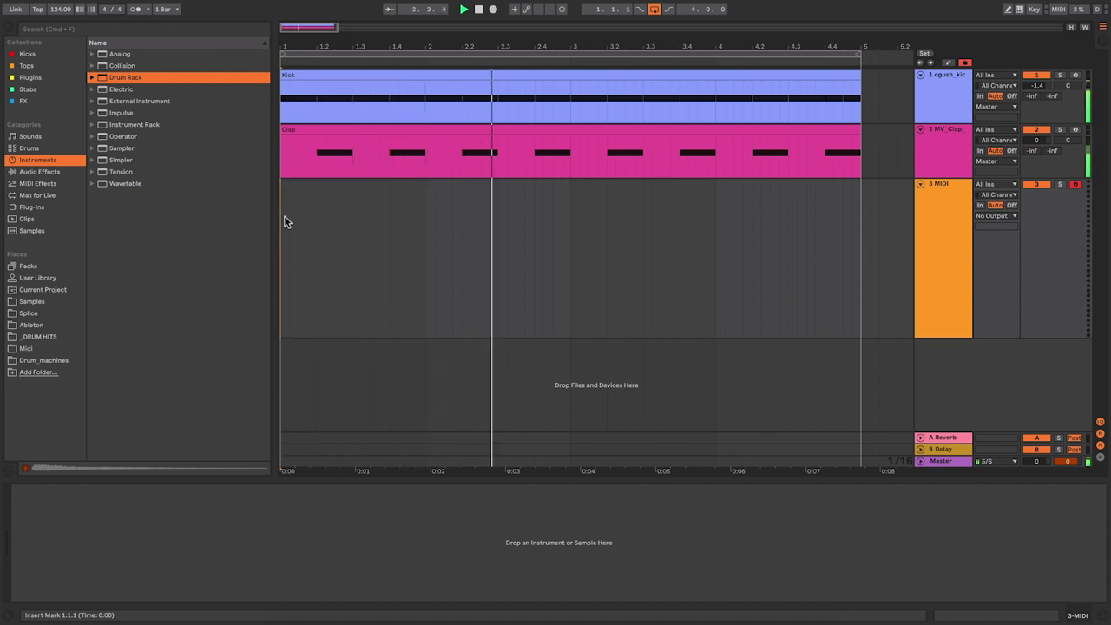
key(space)
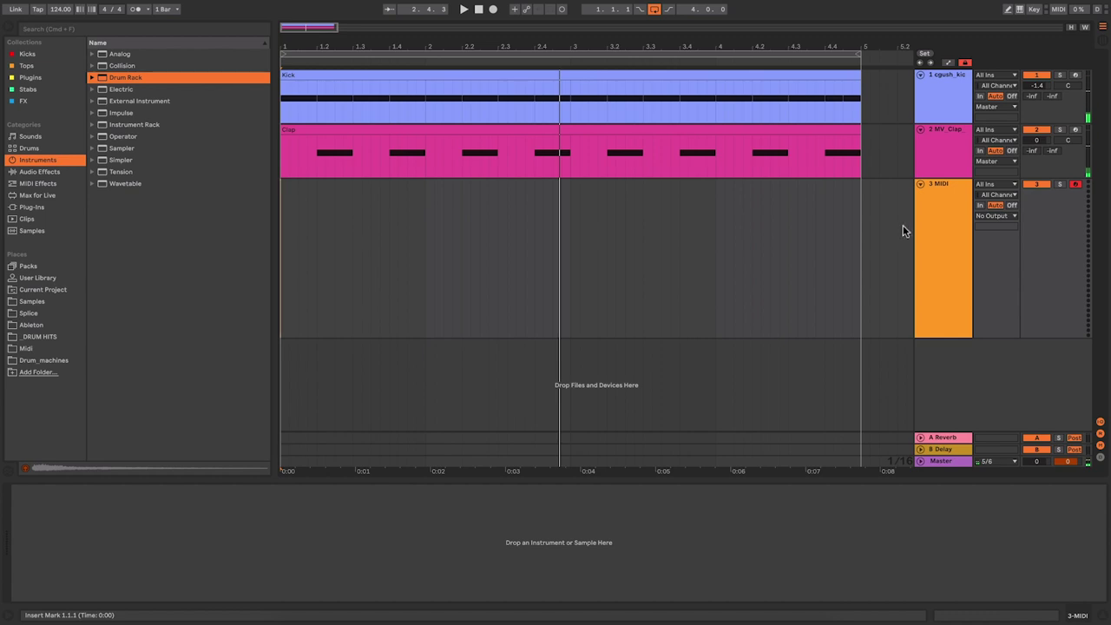
click(931, 224)
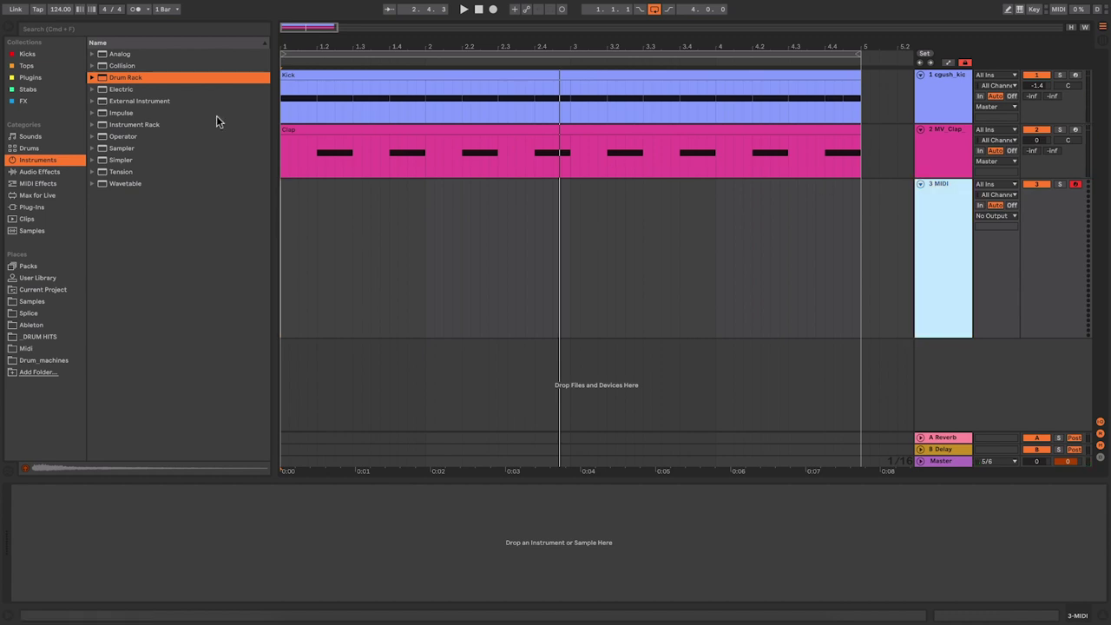
double_click(138, 79)
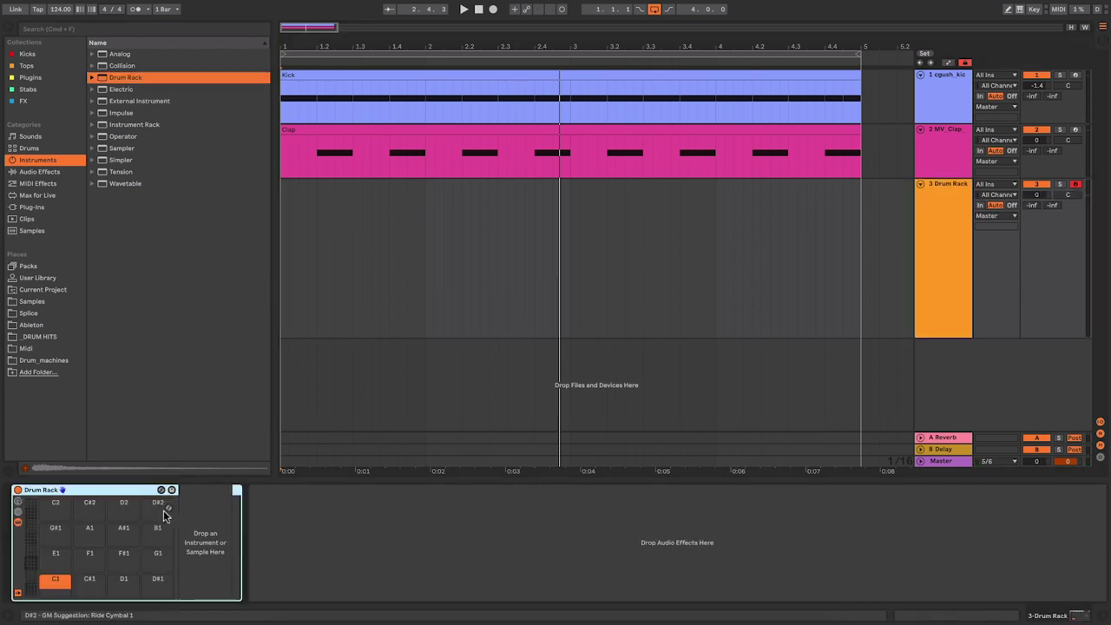
- Load TR-909Hat O 03.wav from the Drum_machines folder onto Drum Rack pad C1
click(43, 360)
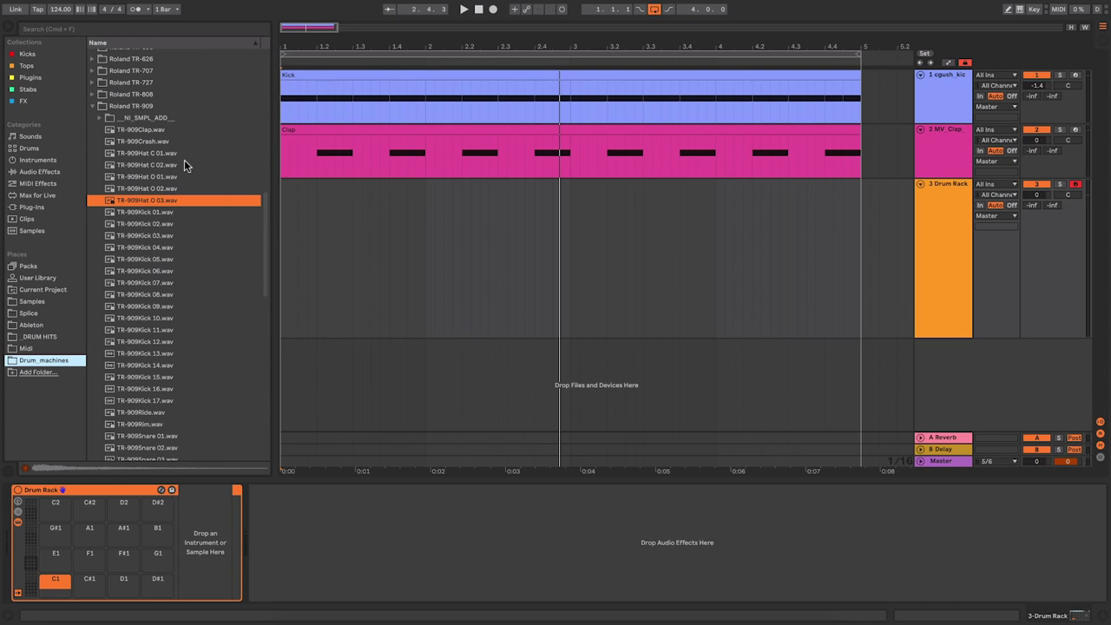
scroll(184, 163, down, 1)
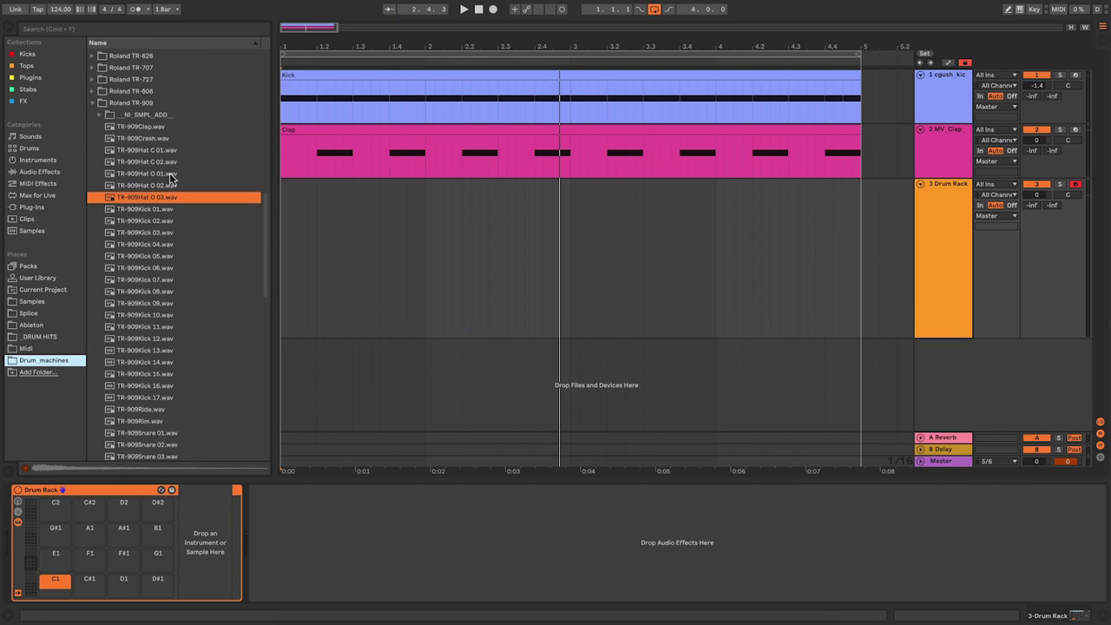
click(142, 199)
double_click(145, 199)
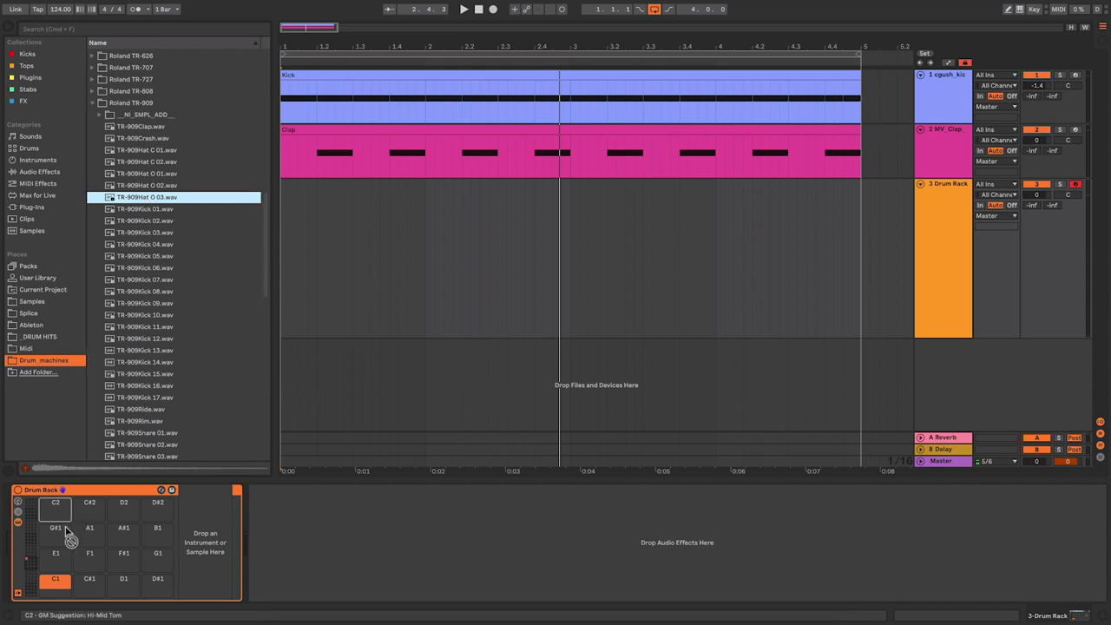
- Drop TR-909Hat C 01.wav onto pad C#1 and place the insert mark at 1.1.4
click(133, 173)
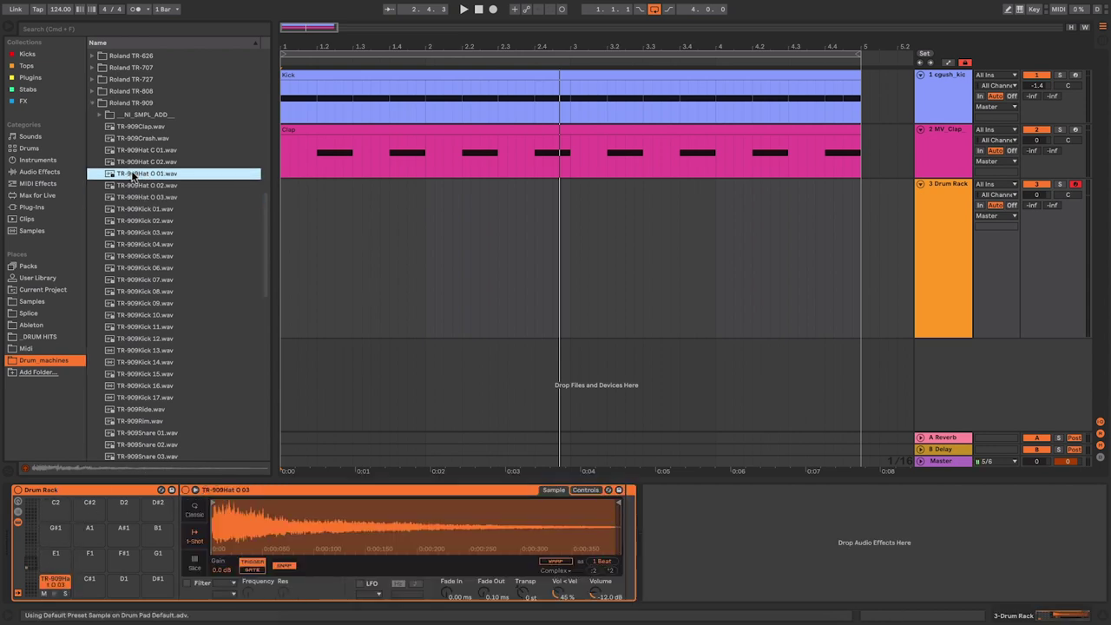
key(Up)
key(Up)
drag(150, 151, 89, 580)
click(307, 344)
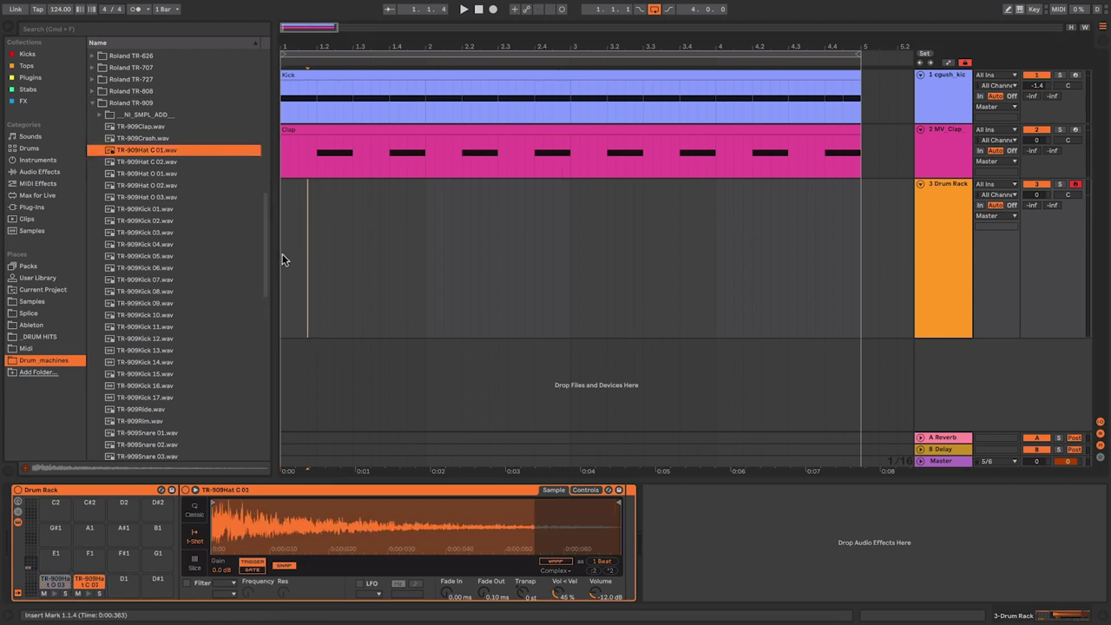
- Insert an empty four-bar MIDI clip over bars 1–5 on the Drum Rack track
drag(282, 254, 859, 249)
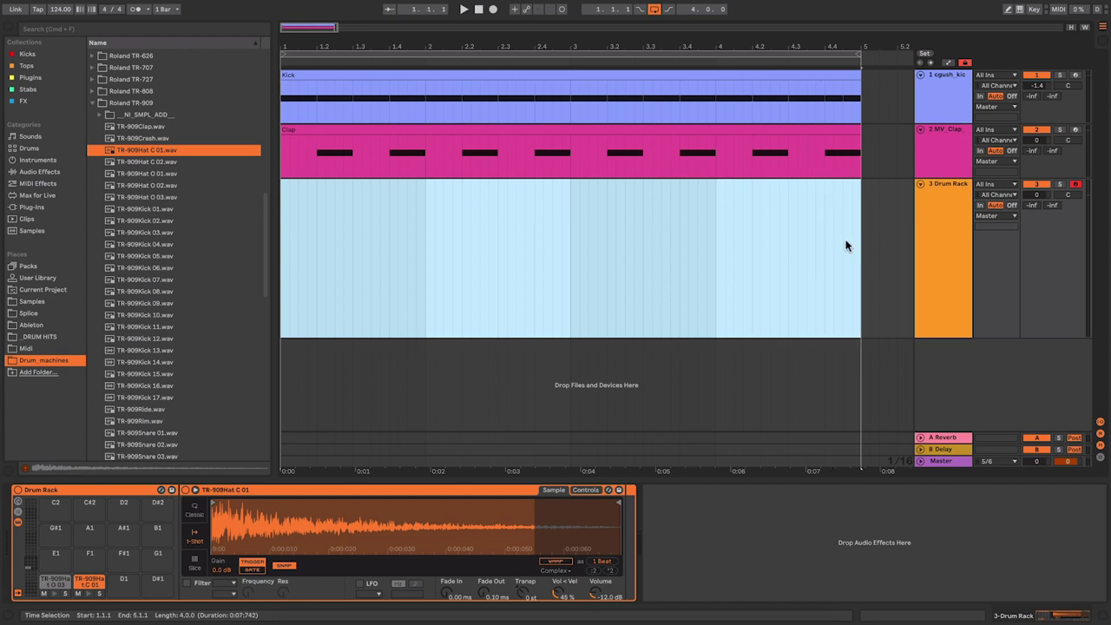
right_click(776, 215)
click(820, 307)
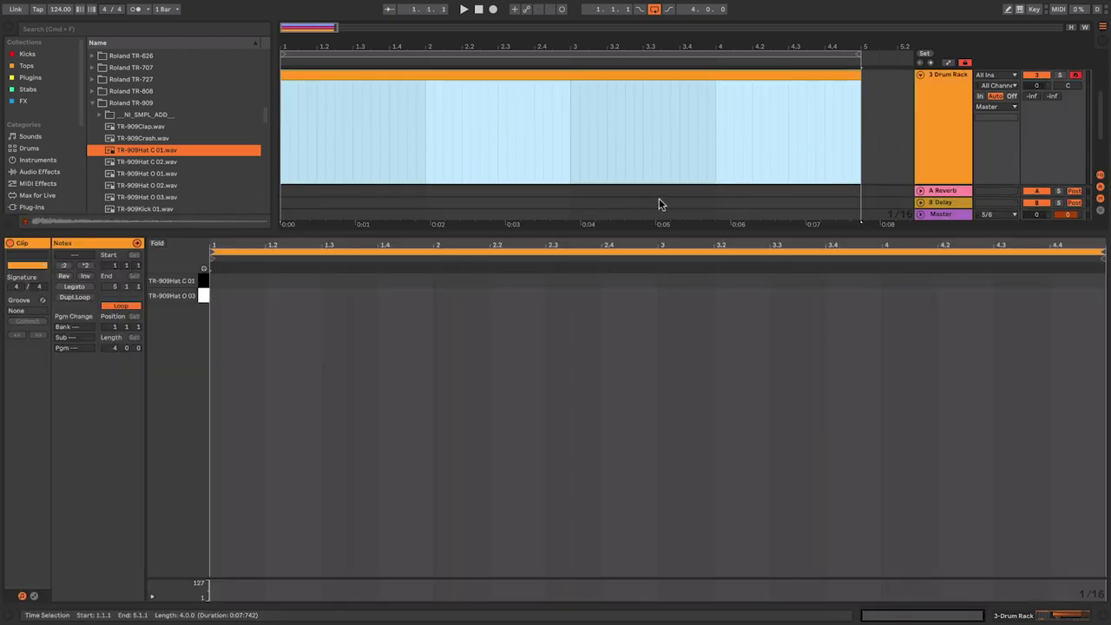
- Draw an open hat at 1.1.3 and duplicate it across the whole clip
key(b)
click(244, 295)
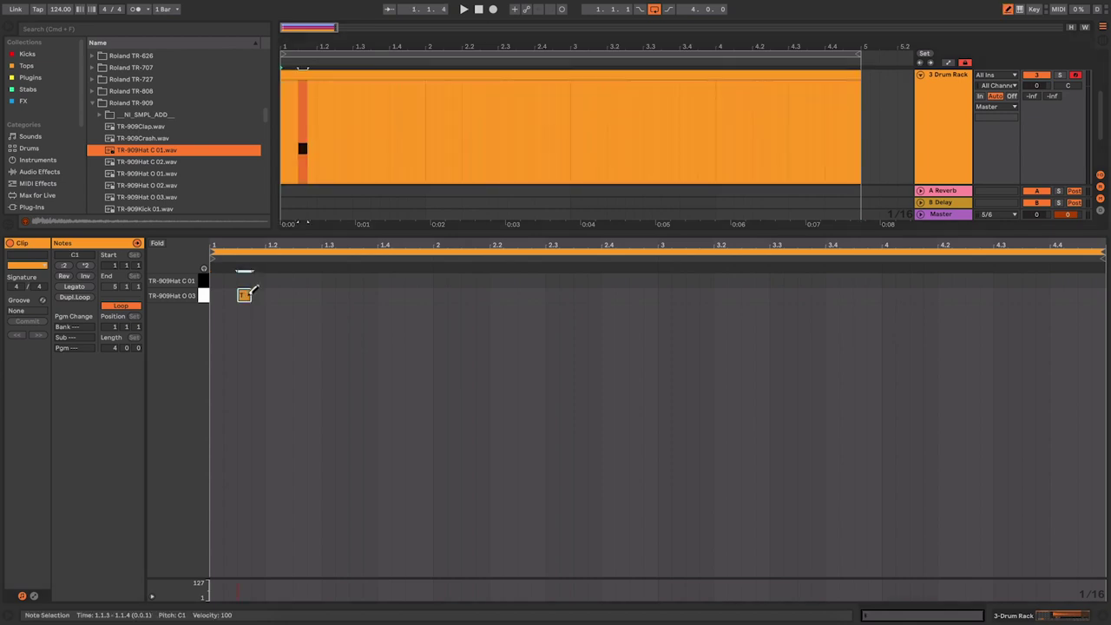
mouse_move(244, 295)
mouse_down()
mouse_move(265, 290)
mouse_move(212, 298)
mouse_up()
key(b)
key(super+d)
key(super+d)
key(super+d)
key(super+d)
key(super+d)
key(super+d)
key(super+d)
key(super+d)
key(super+d)
key(super+d)
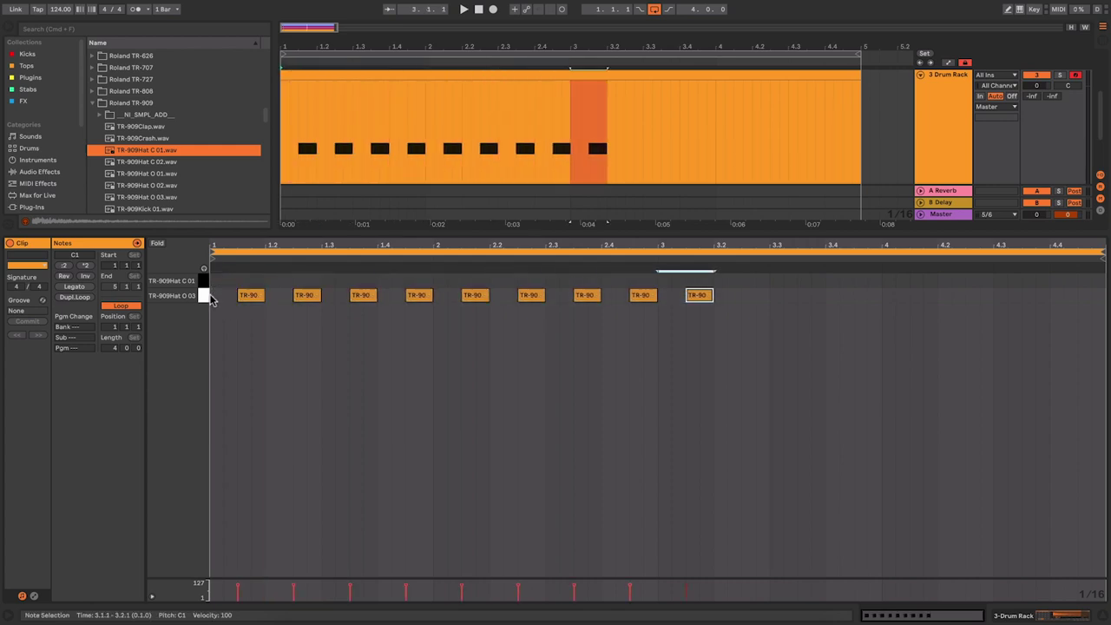
key(super+d)
key(super+d)
key(super+d)
key(super+d)
key(super+d)
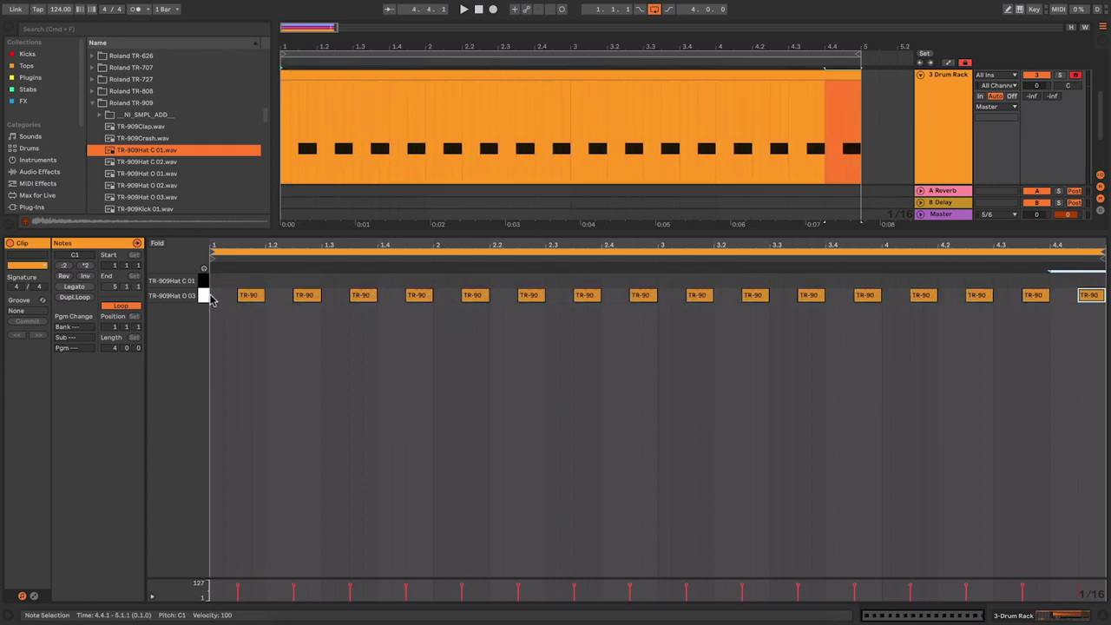
click(225, 289)
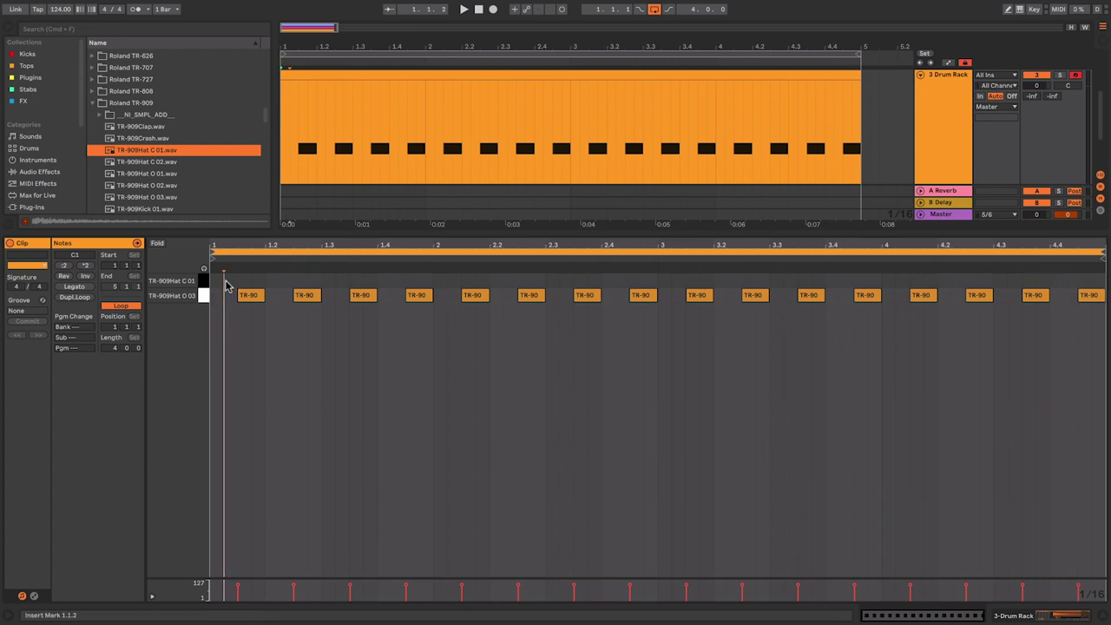
- Draw closed hats at 1.1.1, 1.1.2 and 1.1.4
key(b)
click(217, 281)
click(228, 280)
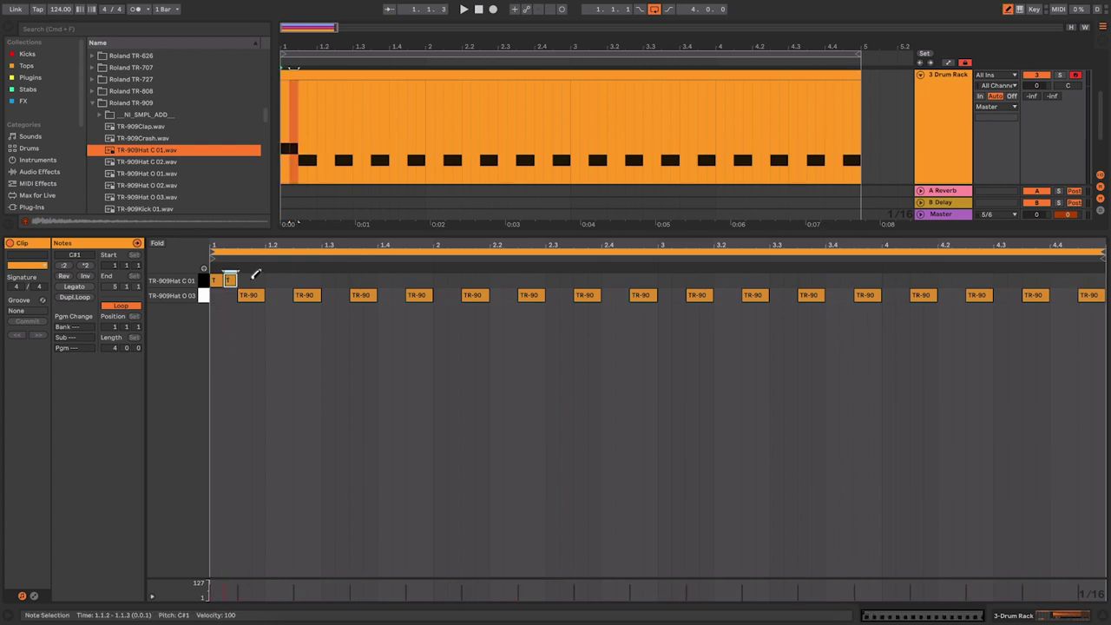
click(257, 281)
key(b)
click(279, 286)
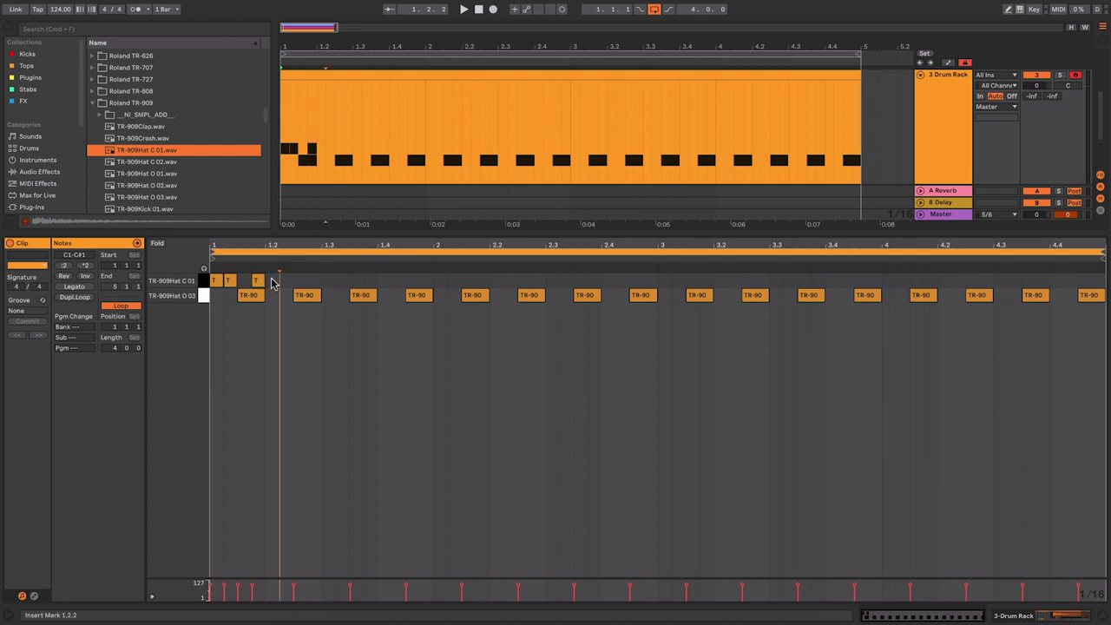
- Select the first beat's closed hats and duplicate them across the rest of the clip
click(258, 281)
click(256, 282)
drag(258, 283, 215, 279)
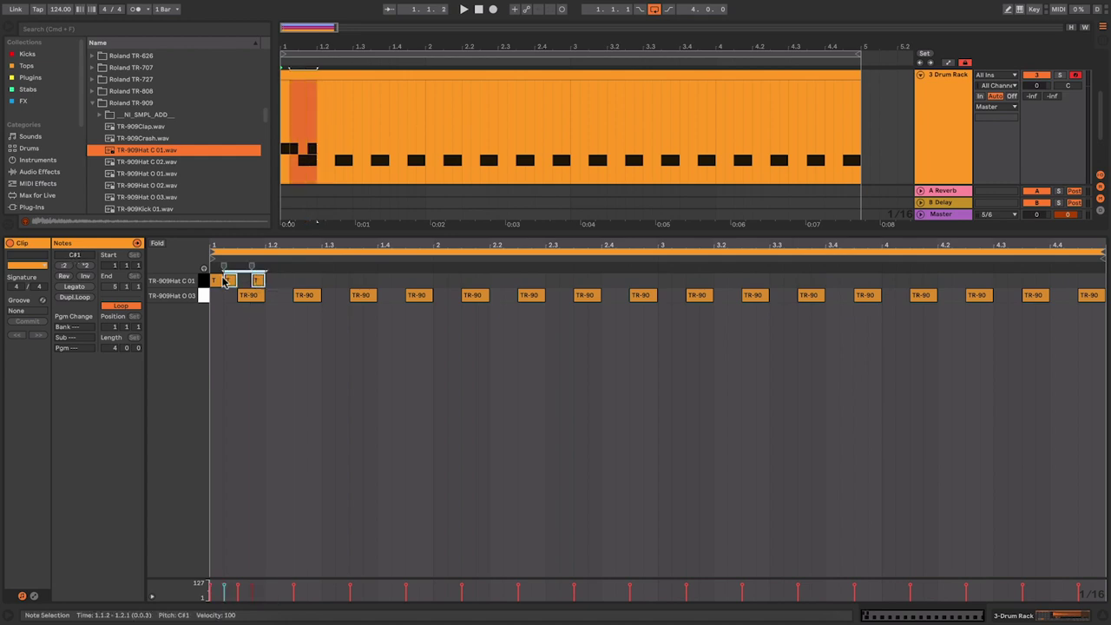
key(ctrl+d)
key(ctrl+d)
key(ctrl+d)
key(ctrl+d)
key(ctrl+d)
key(ctrl+d)
key(ctrl+d)
key(ctrl+d)
key(ctrl+d)
key(ctrl+d)
key(ctrl+d)
key(ctrl+d)
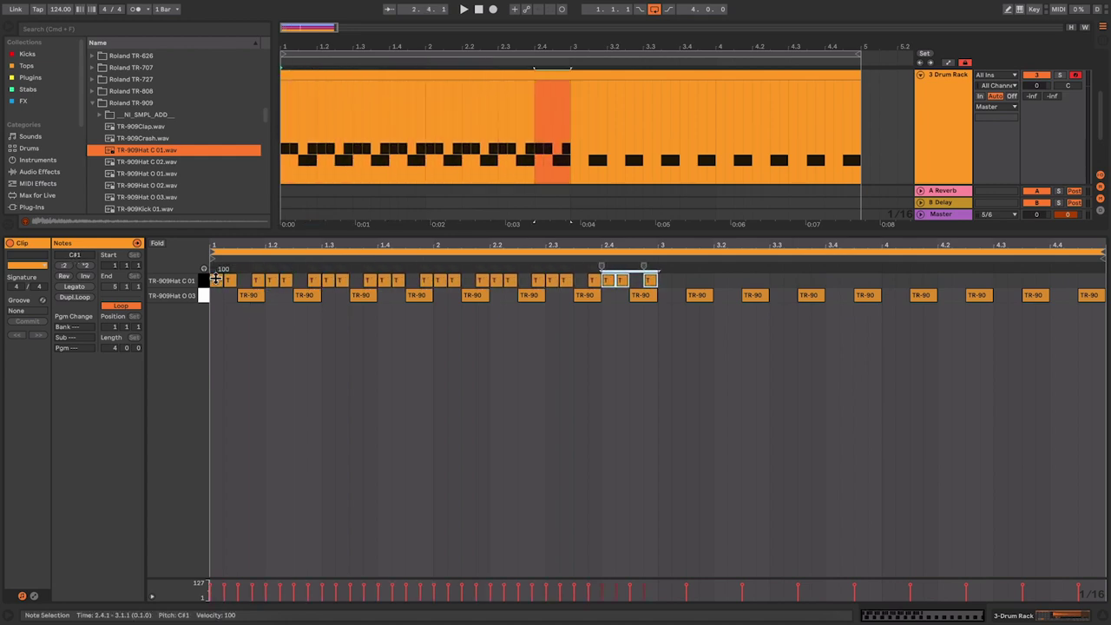
key(ctrl+d)
key(ctrl+d)
key(ctrl+d)
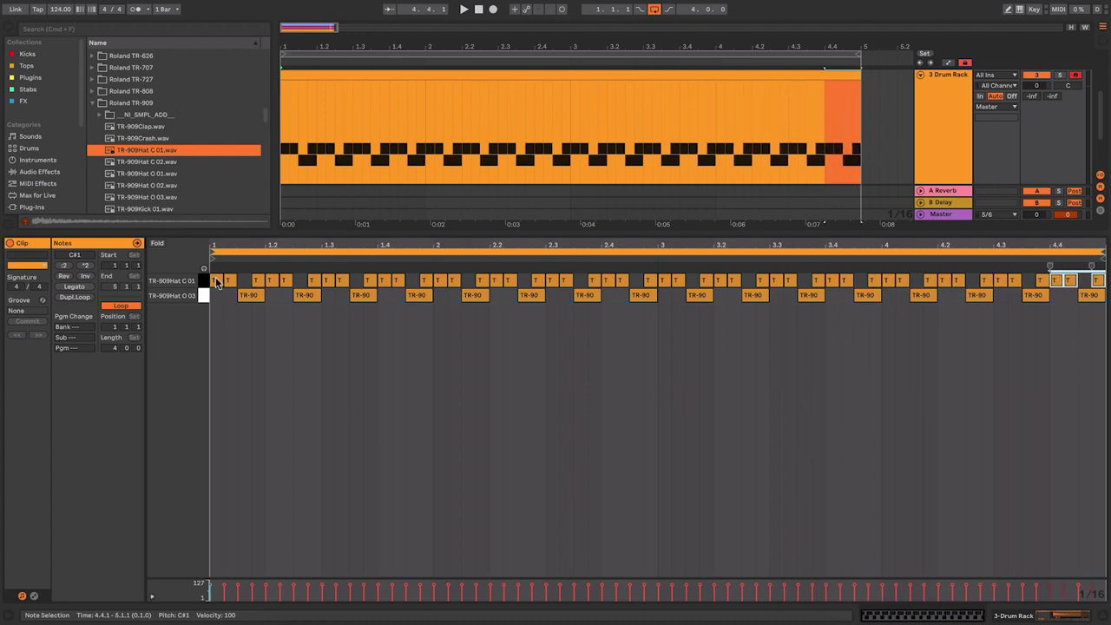
click(215, 299)
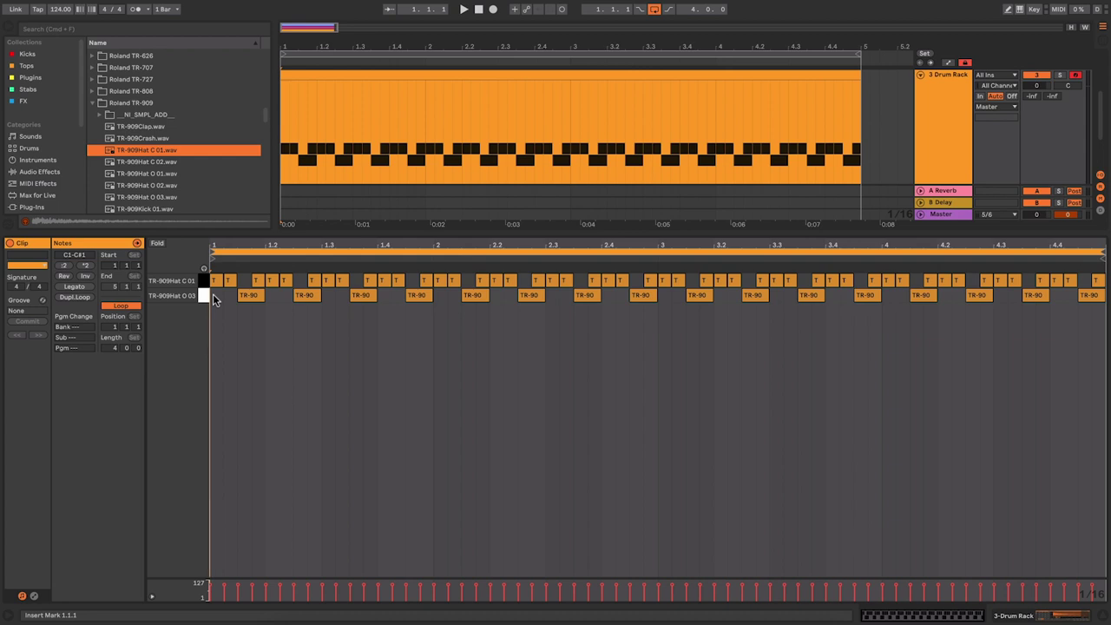
- Apply the MPC 16 Swing-63 groove to the hi-hat clip and audition the swing
key(space)
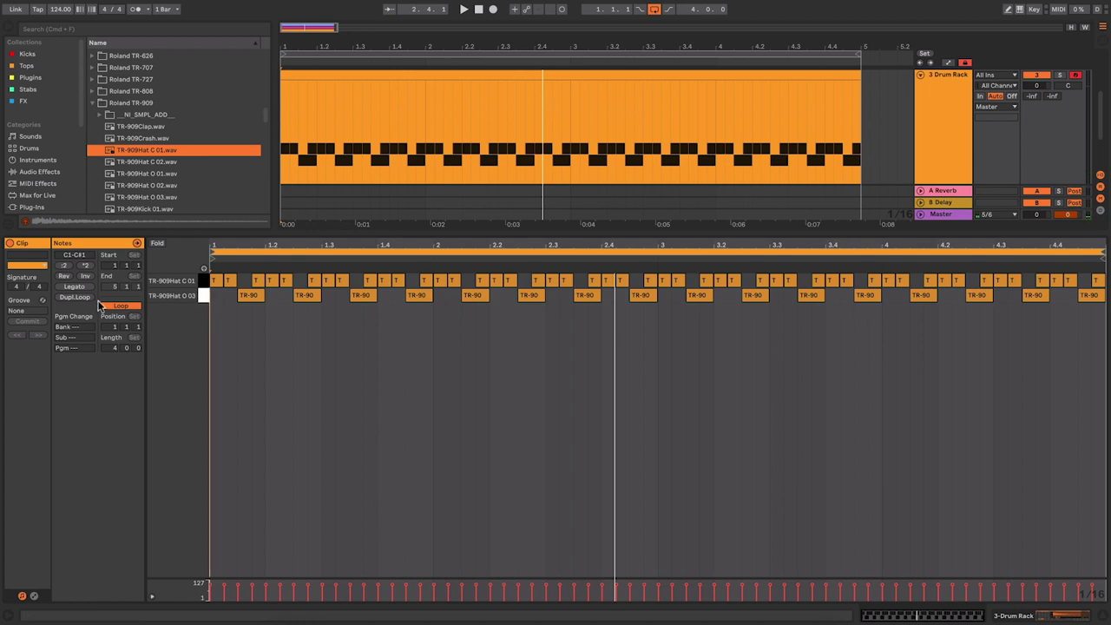
click(43, 299)
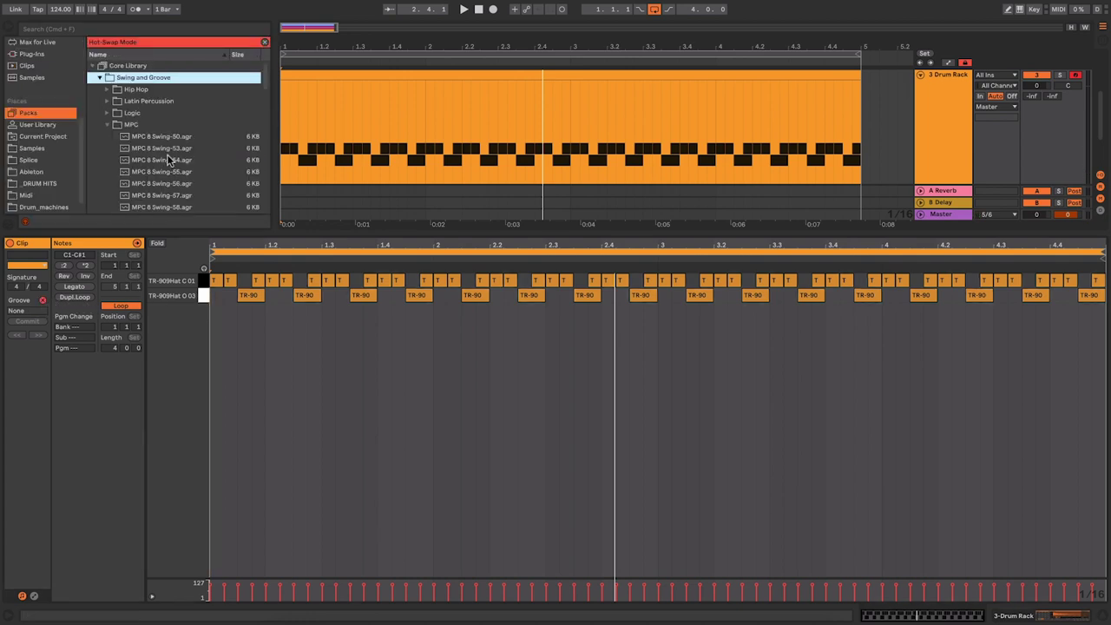
scroll(170, 147, down, 10)
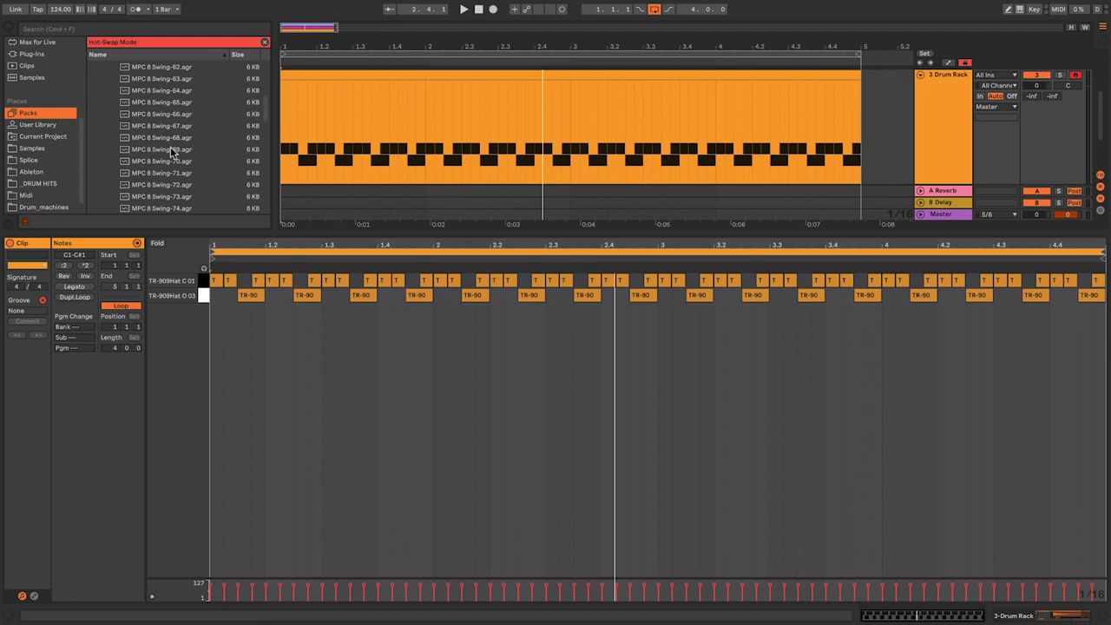
scroll(170, 147, down, 10)
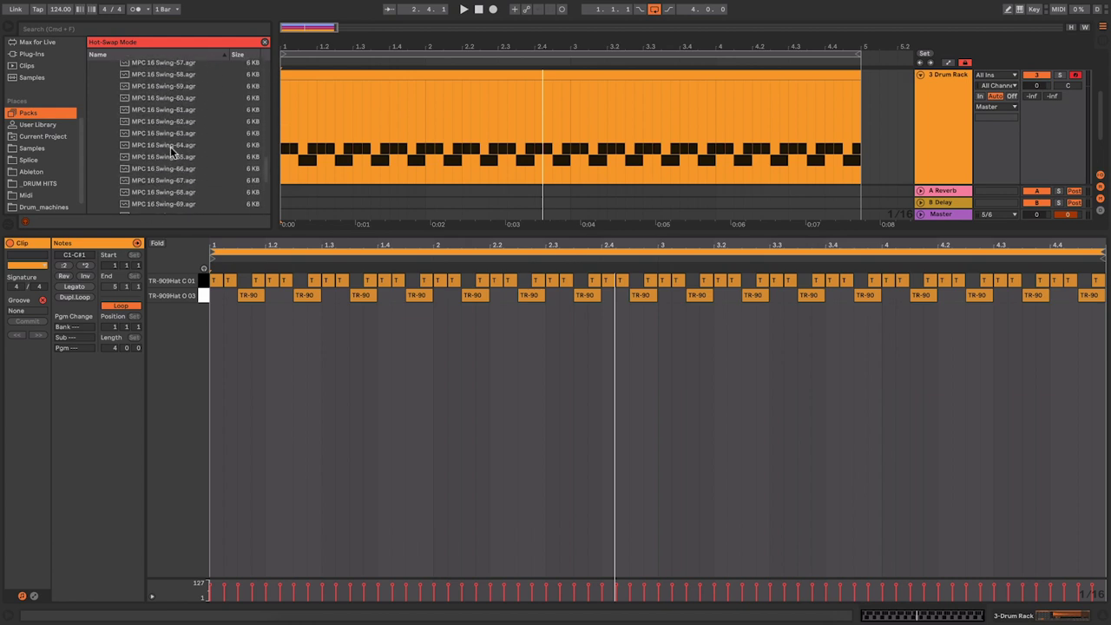
scroll(171, 147, up, 1)
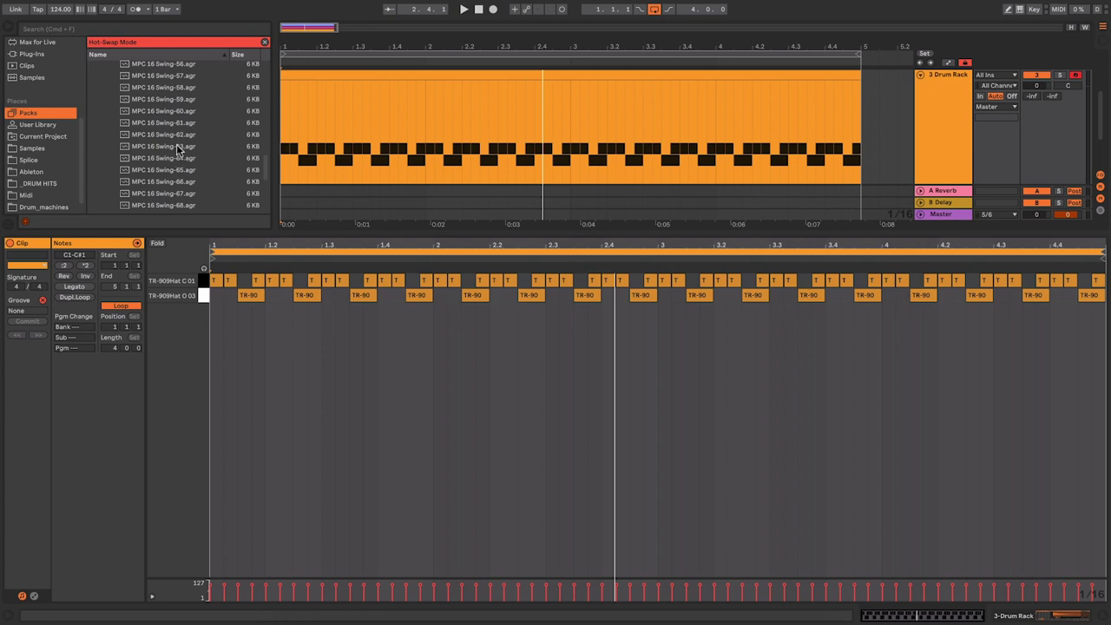
double_click(178, 144)
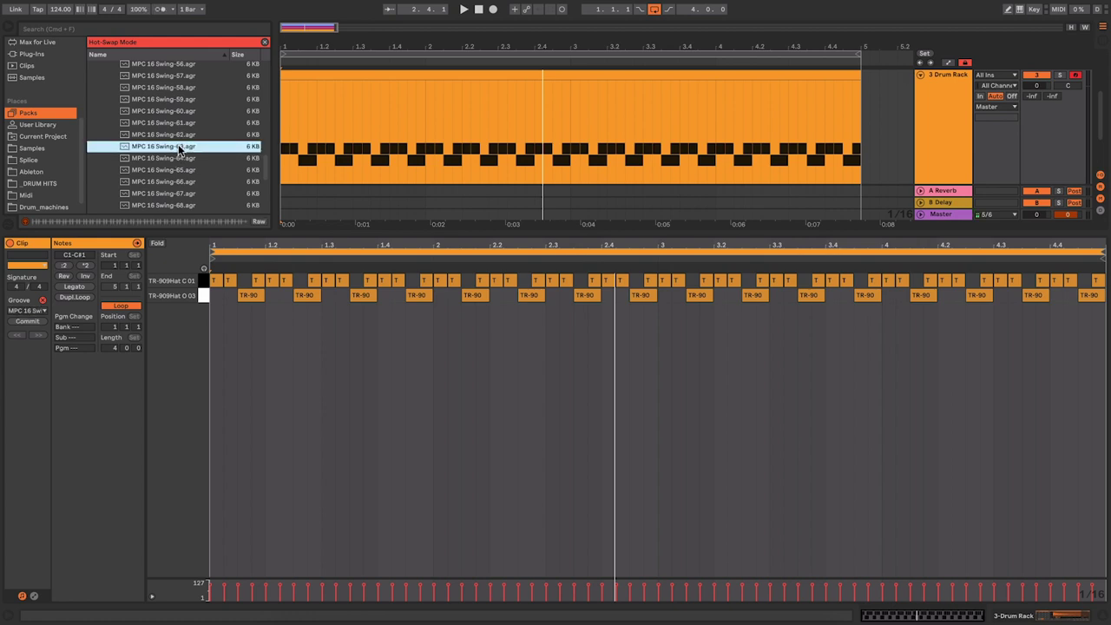
key(space)
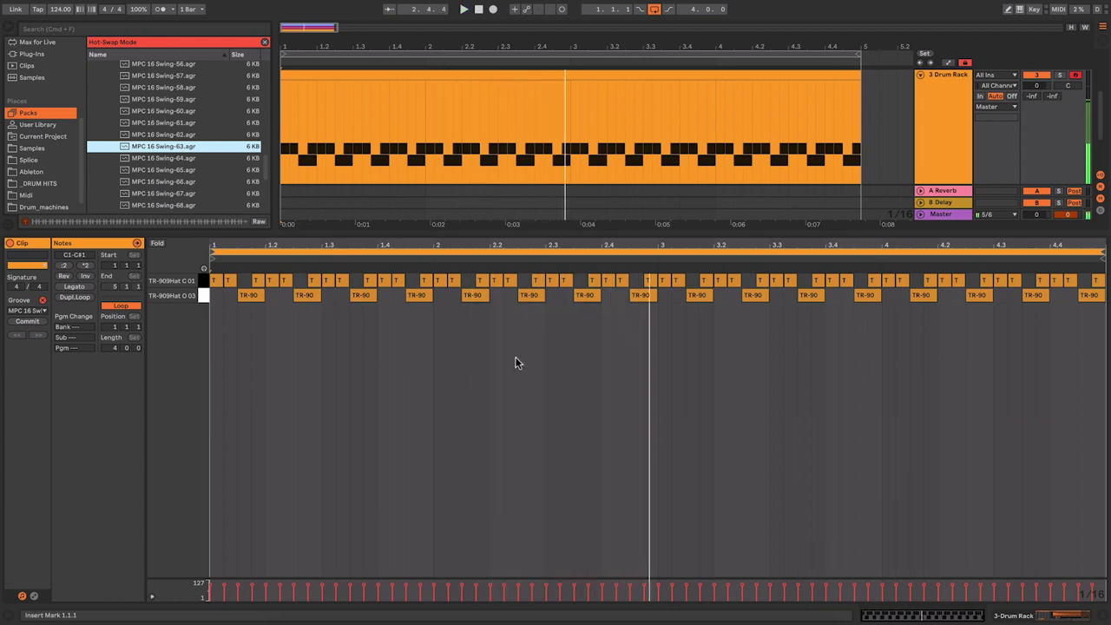
key(space)
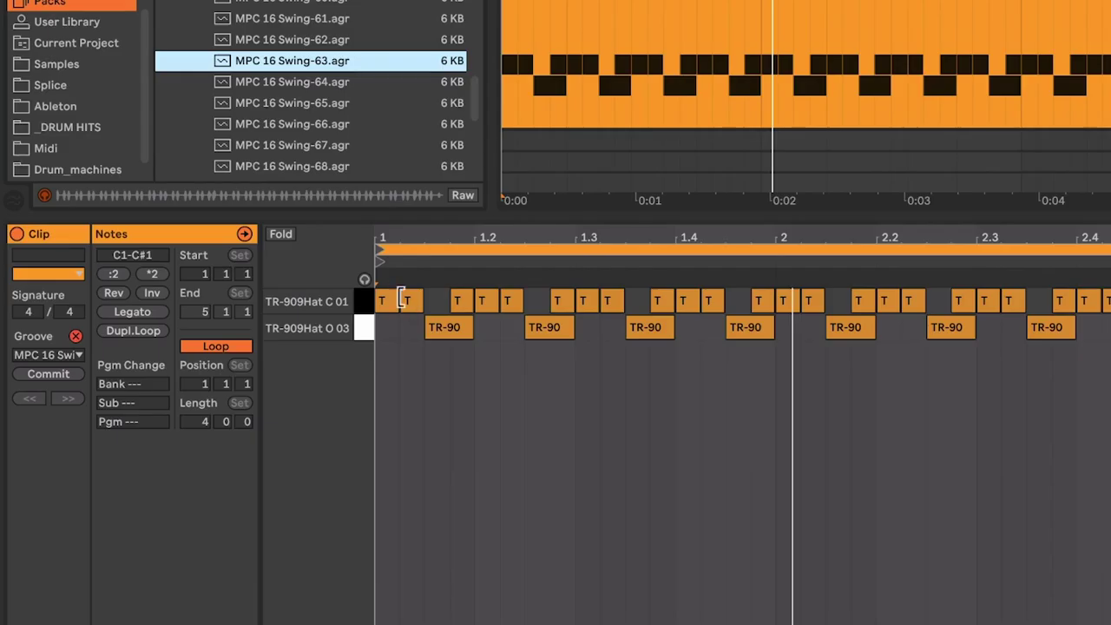
- Try nudging a closed hat note down and earlier, then undo it to keep the pattern
click(388, 294)
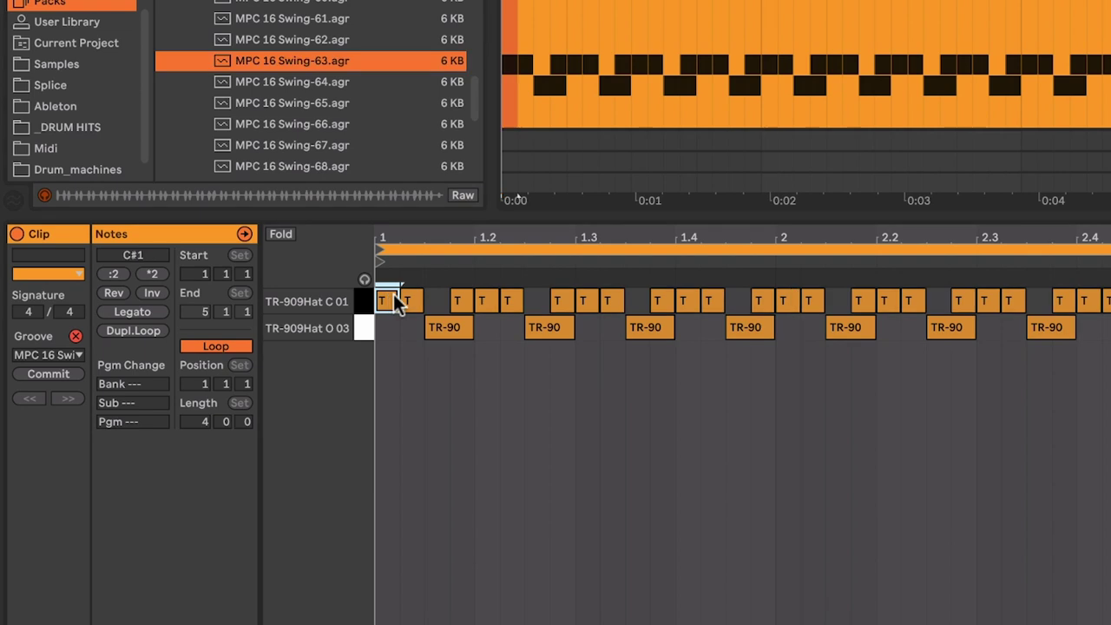
click(440, 331)
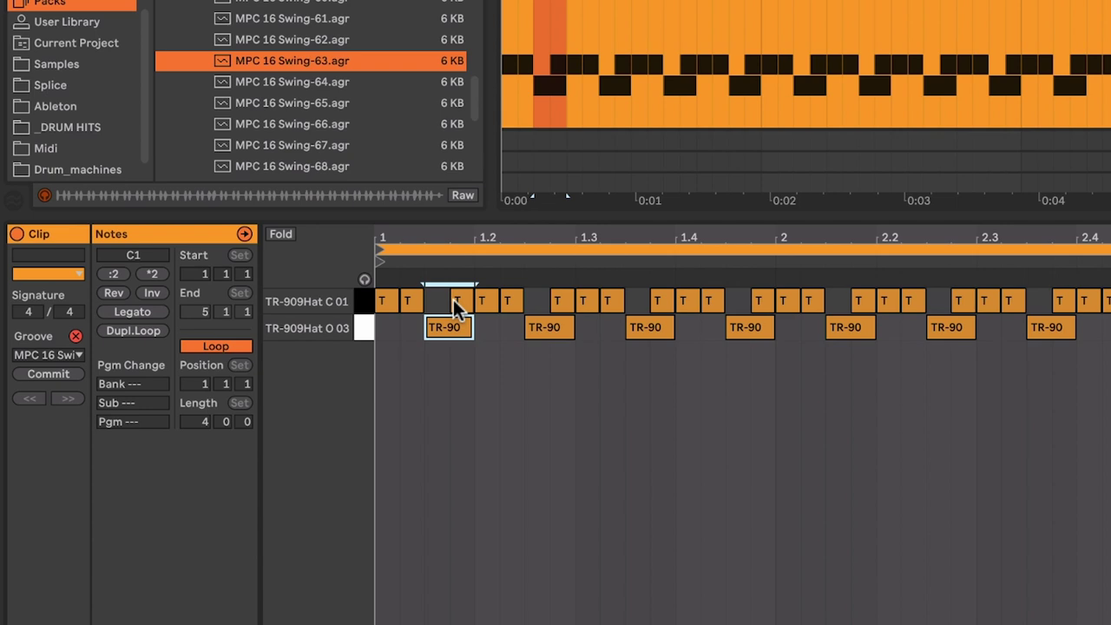
click(463, 302)
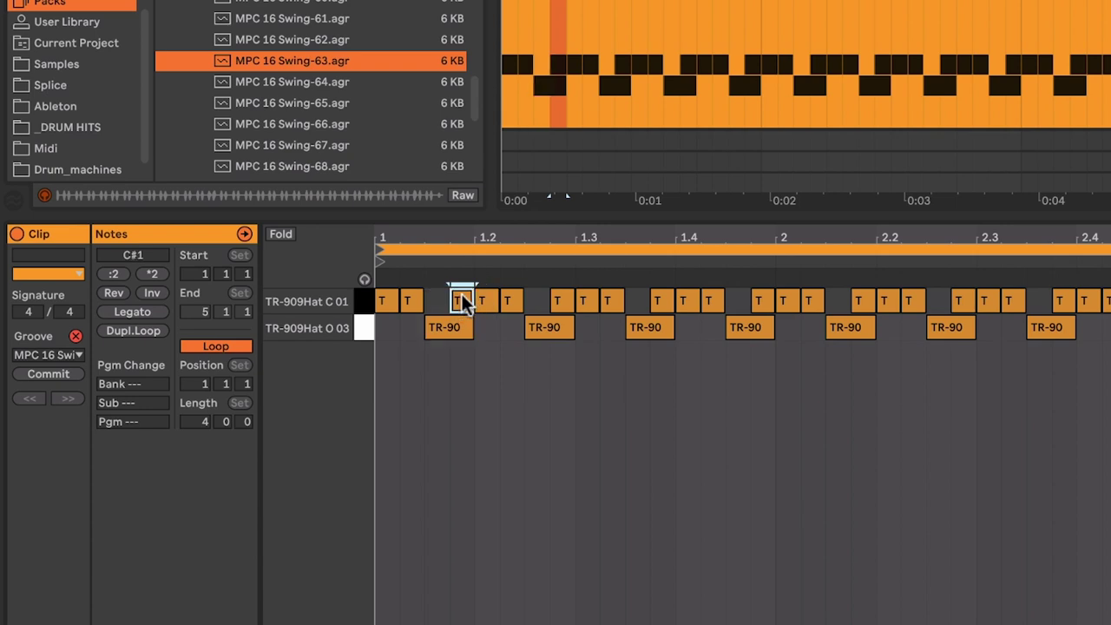
key(Down)
key(Left)
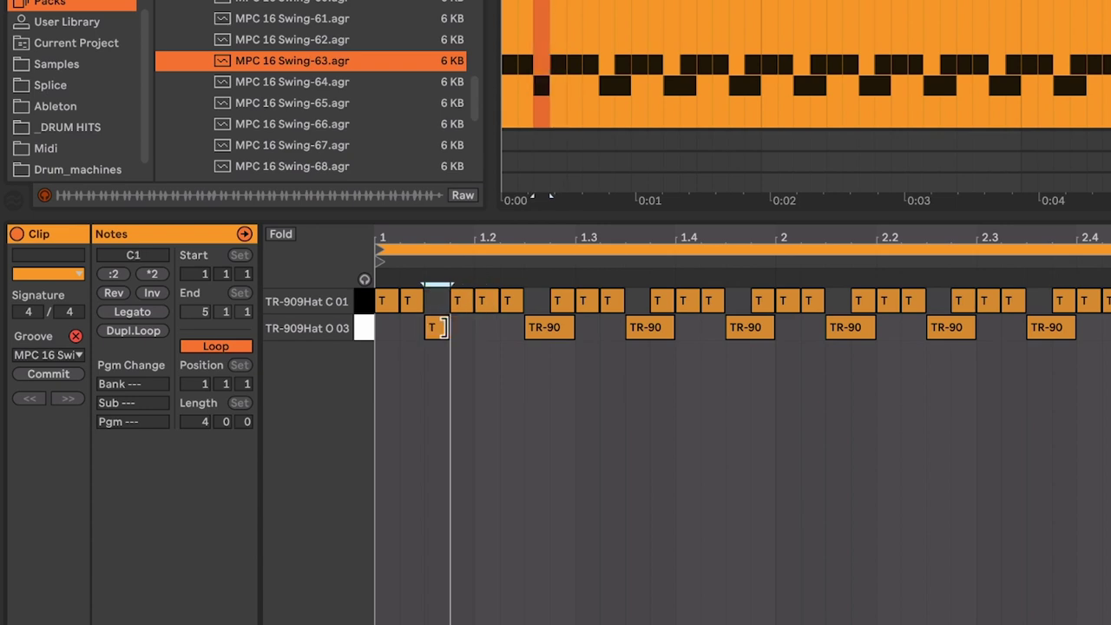
key(ctrl+z)
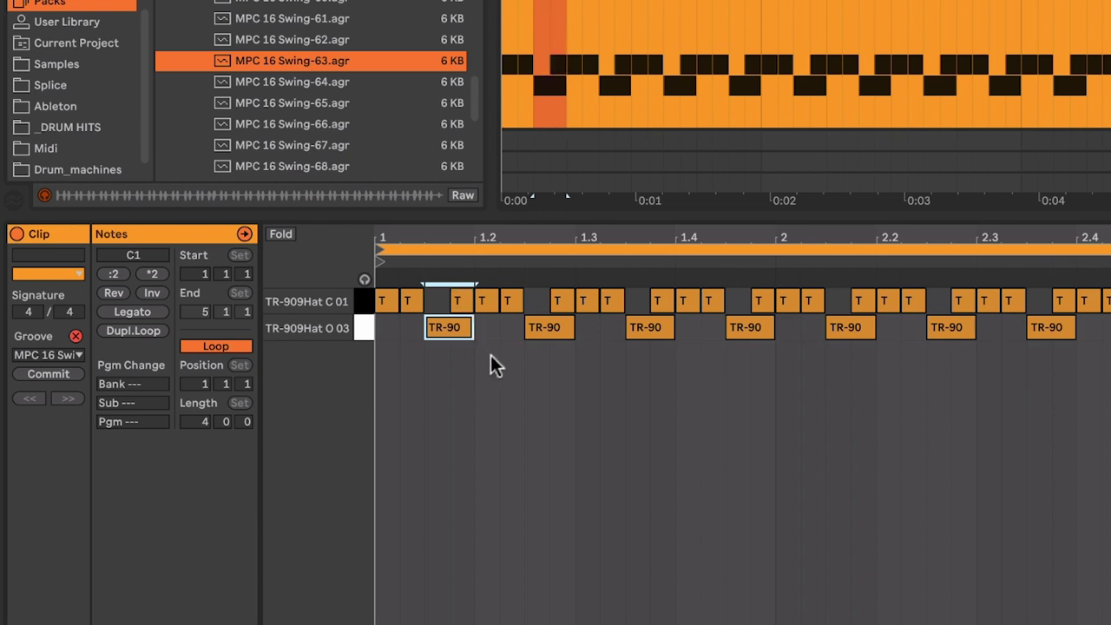
click(494, 358)
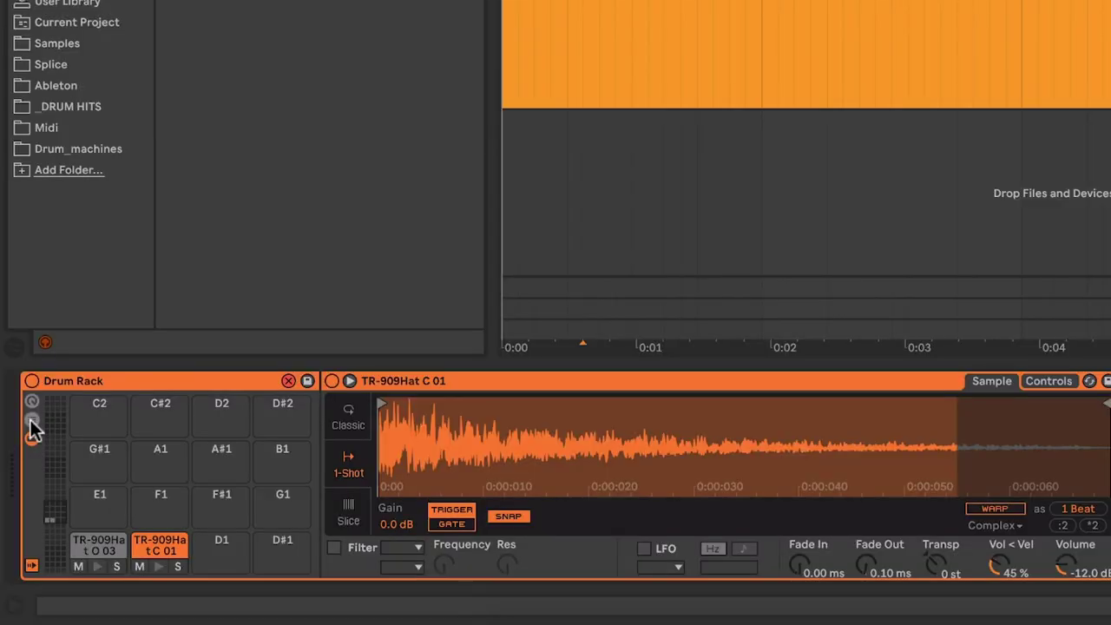
- Show the Drum Rack chain list, step through both hat chains, and reveal the I-O settings
click(30, 420)
click(376, 418)
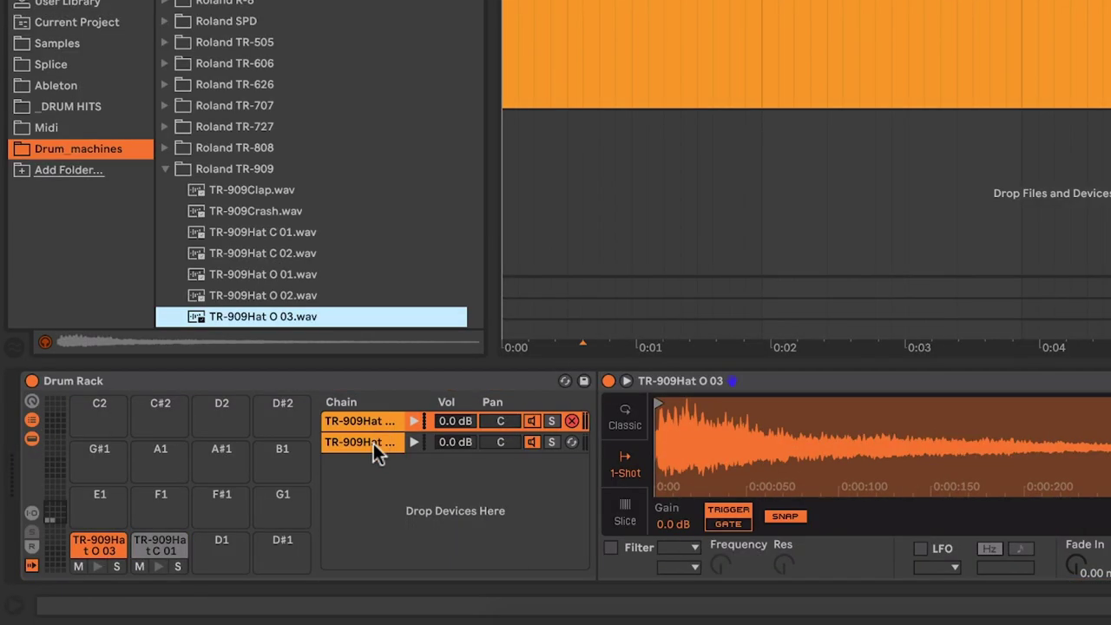
click(373, 441)
key(Up)
click(374, 441)
click(376, 419)
click(32, 512)
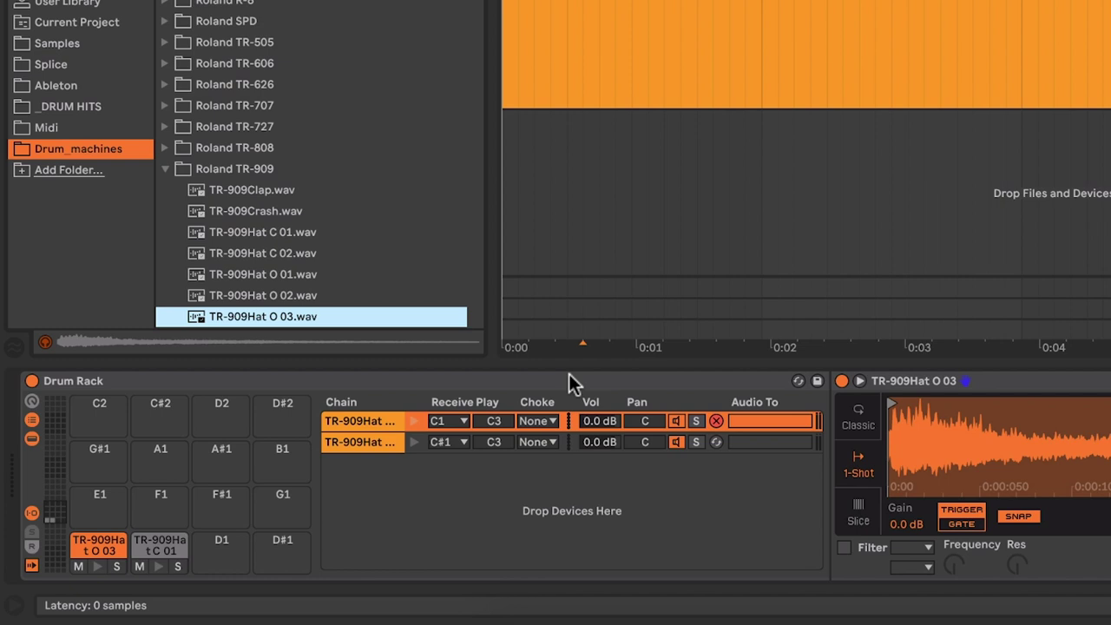
- Set the Choke of both the open and closed TR-909 hat chains to group 1
click(363, 415)
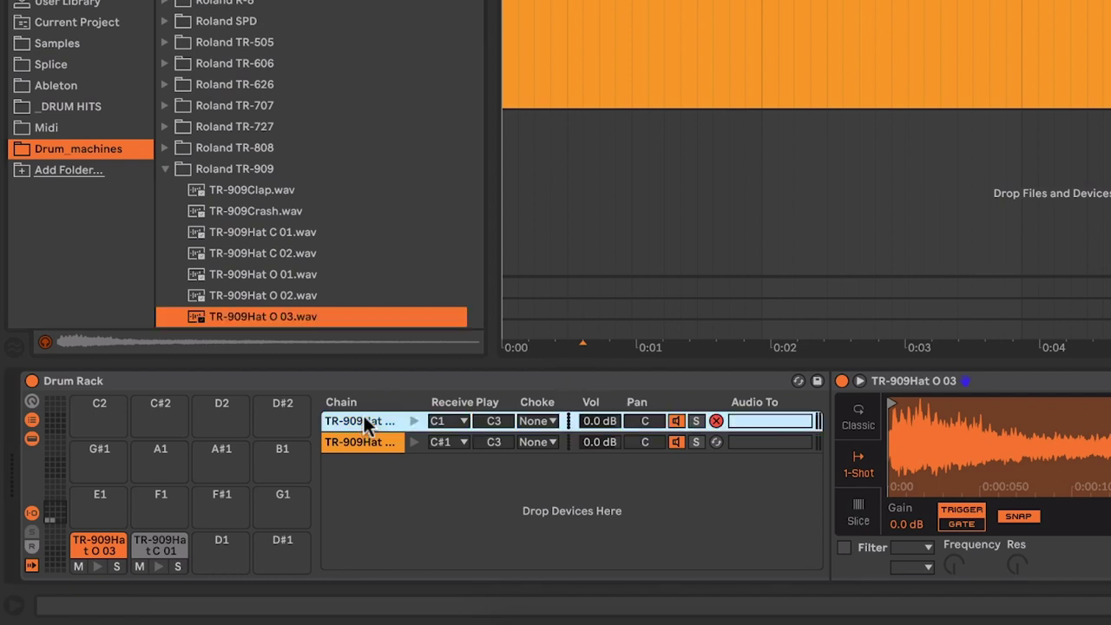
shift+click(367, 436)
click(543, 420)
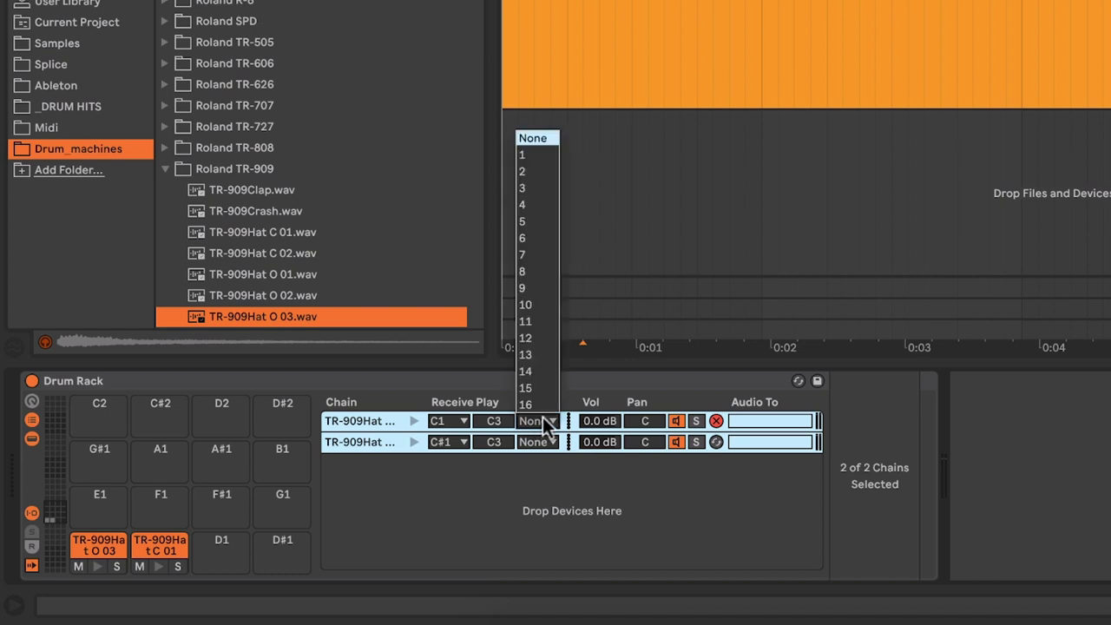
click(556, 156)
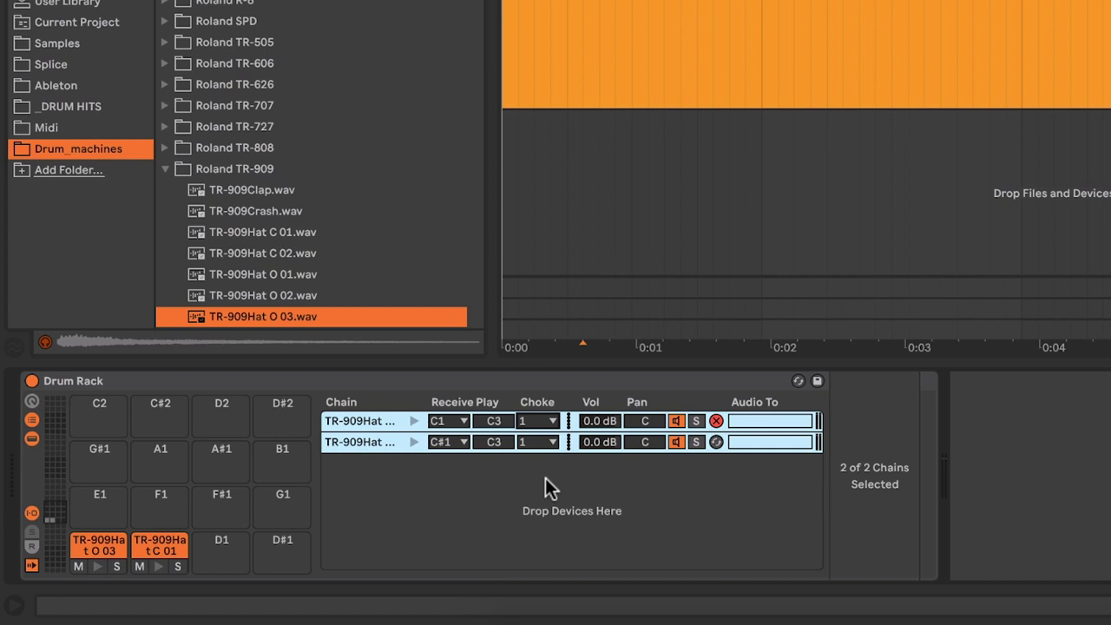
click(373, 443)
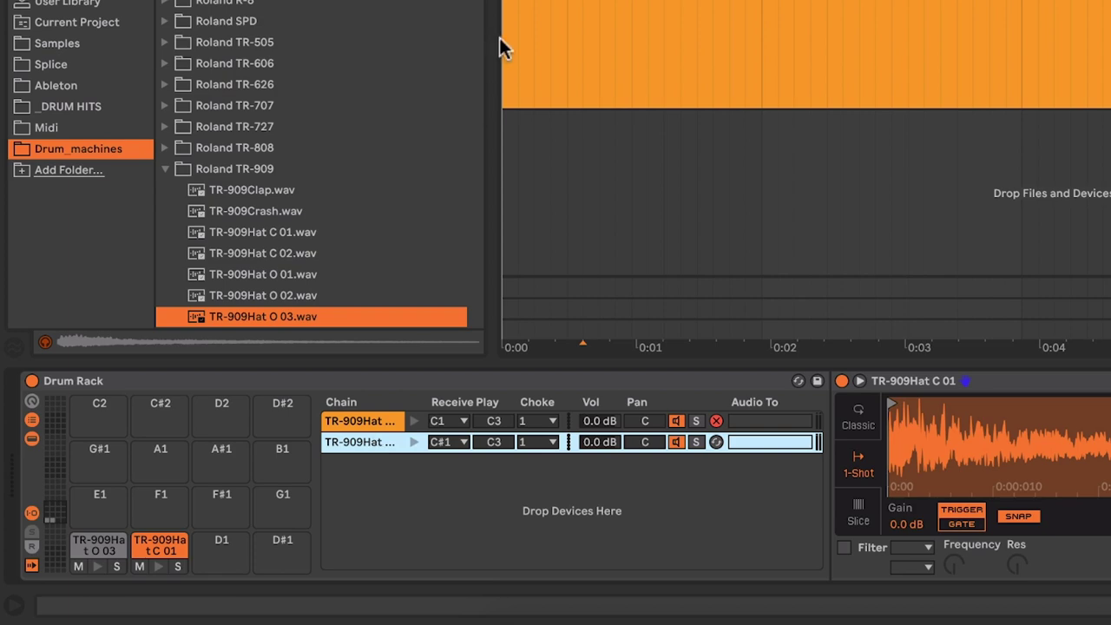
key(space)
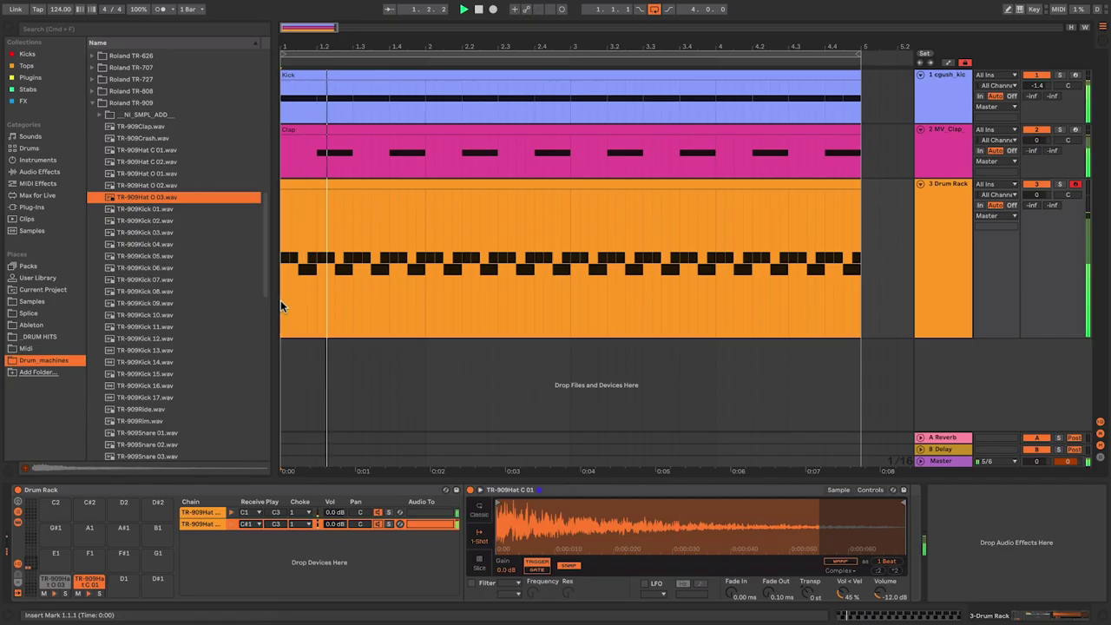
click(210, 514)
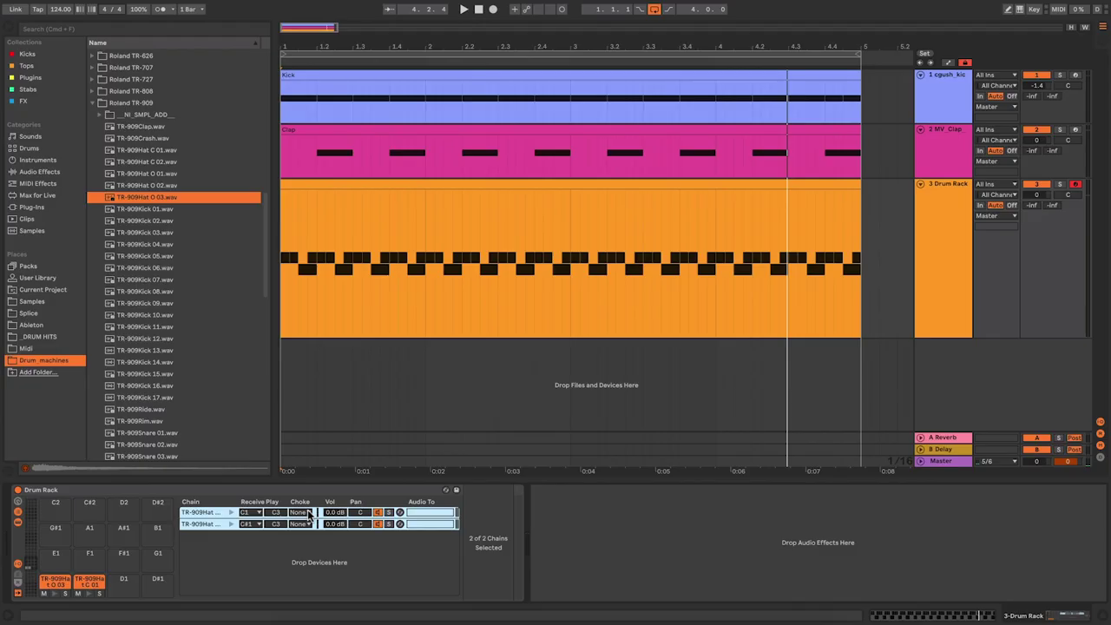
scroll(553, 421, up, 1)
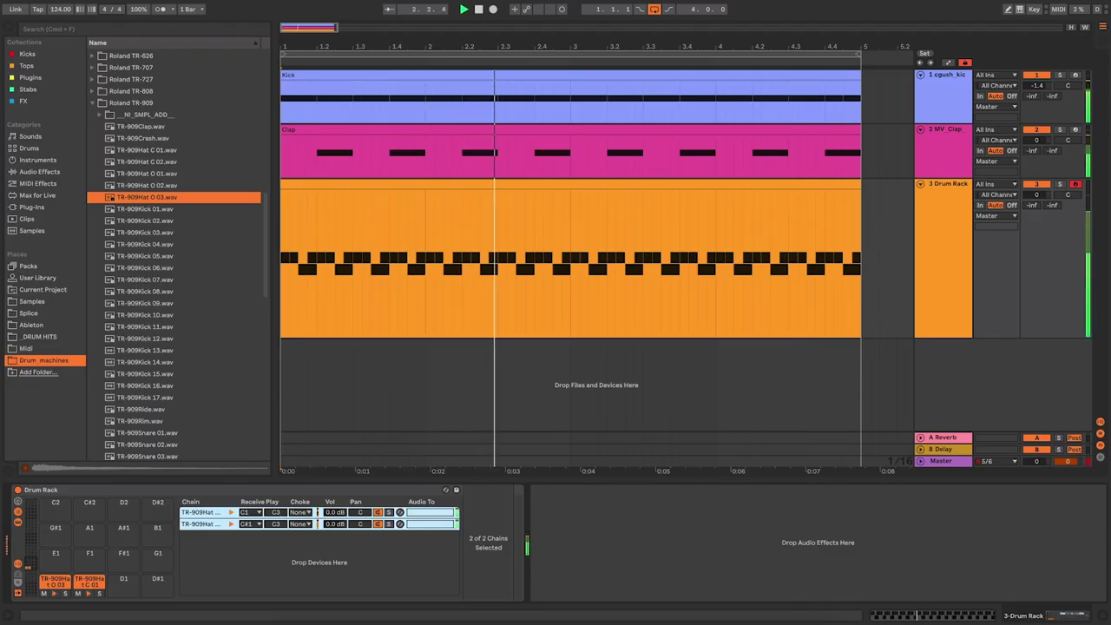
key(space)
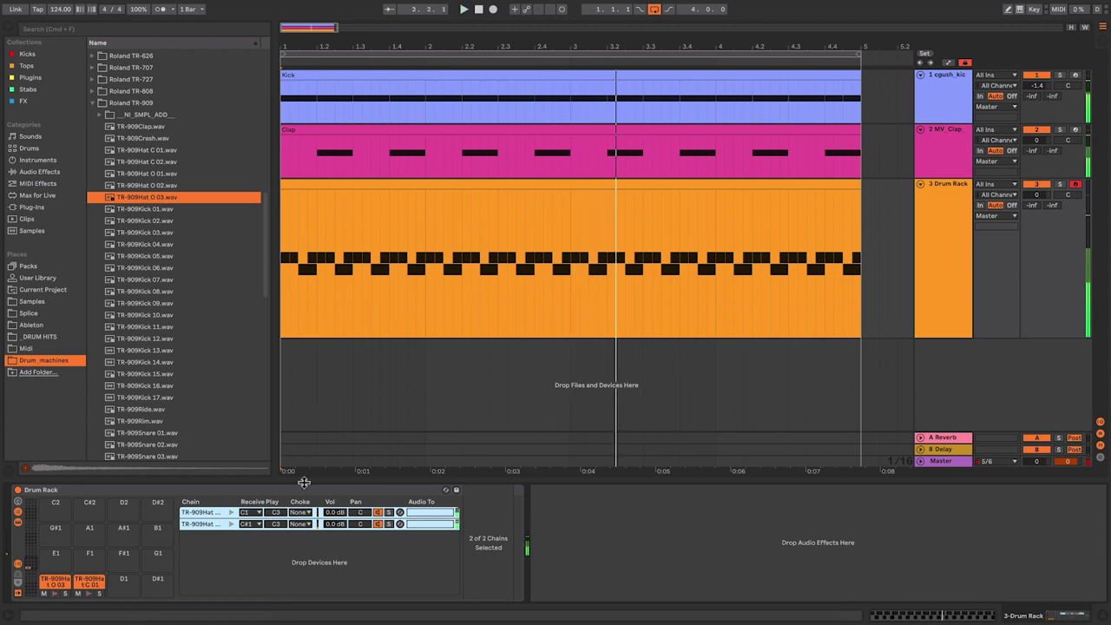
click(303, 513)
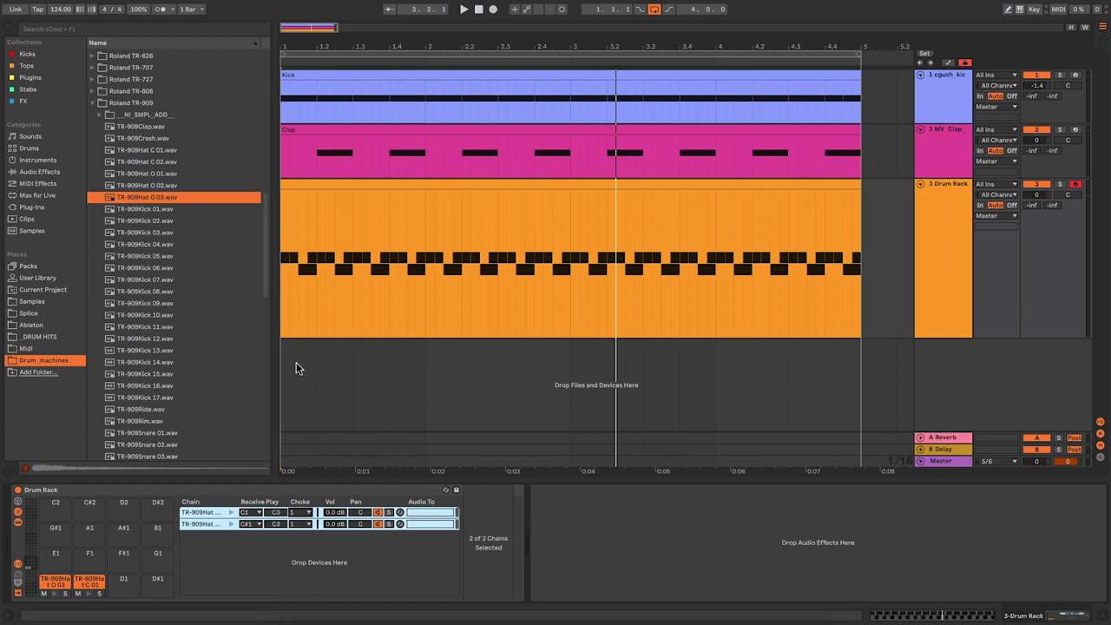
key(space)
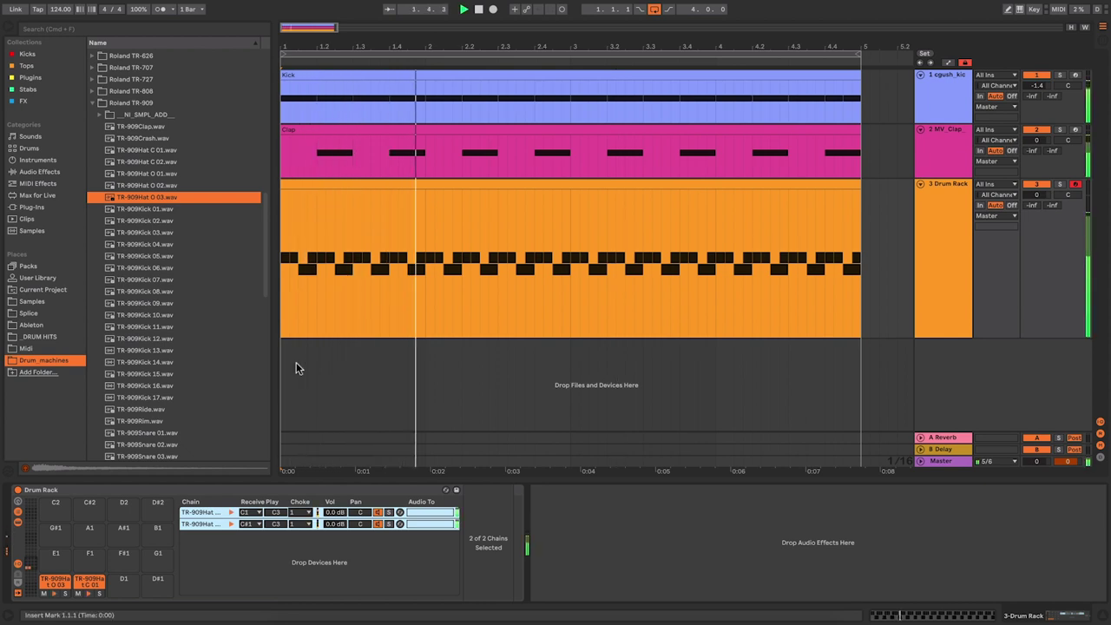